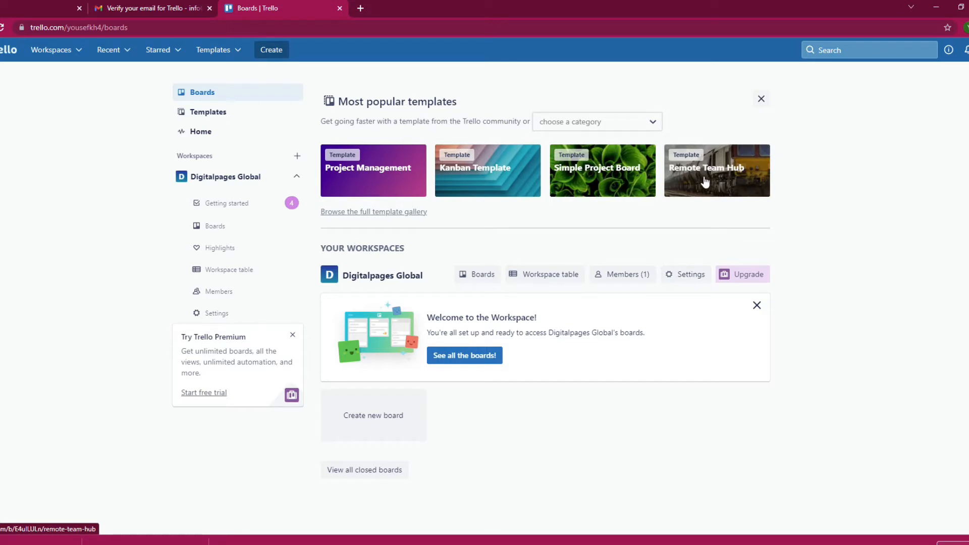
- Browse the template gallery, then open the Project Management template board
left_click(378, 216)
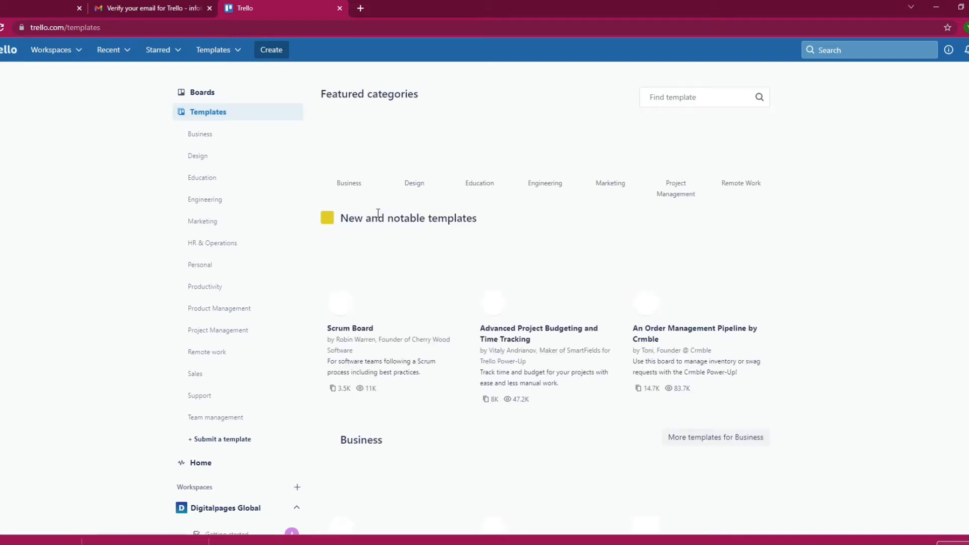
left_click(202, 92)
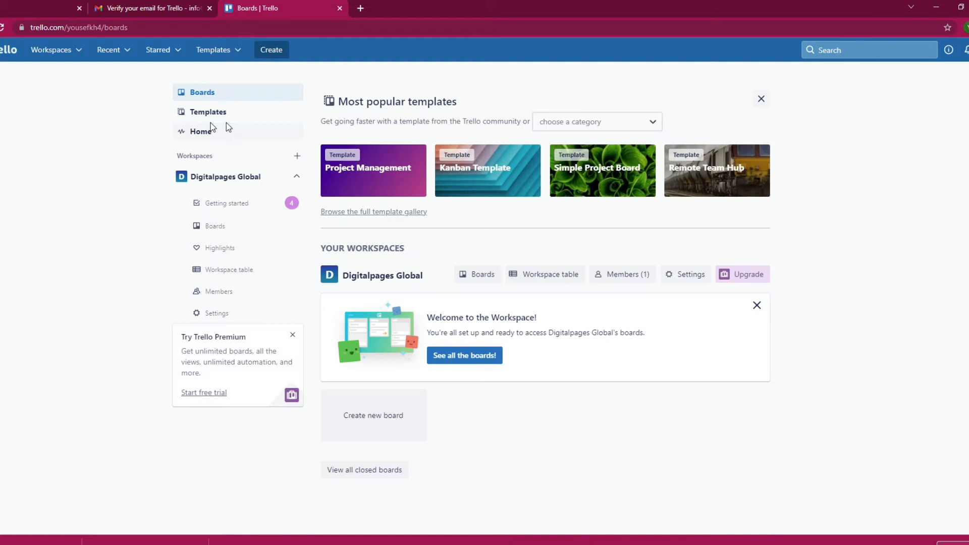
left_click(364, 181)
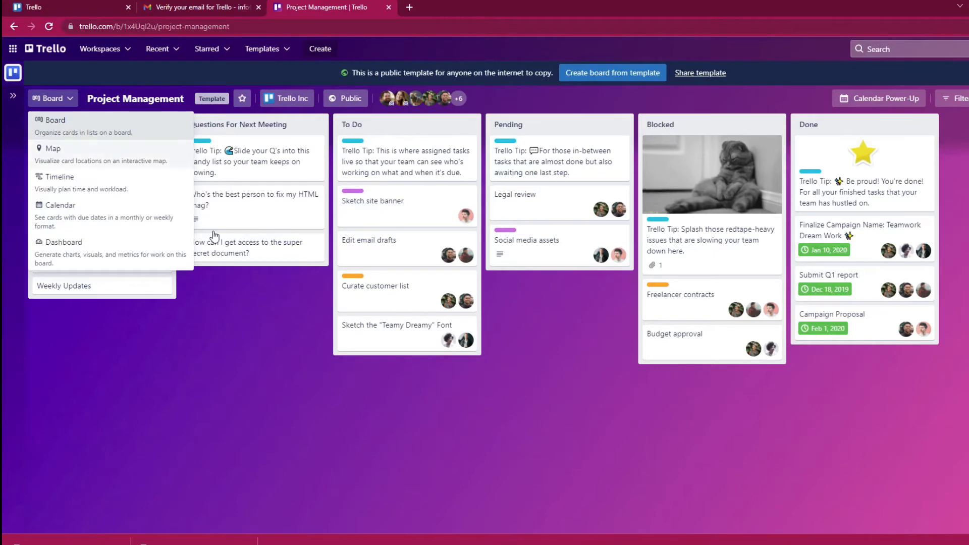
left_click(286, 385)
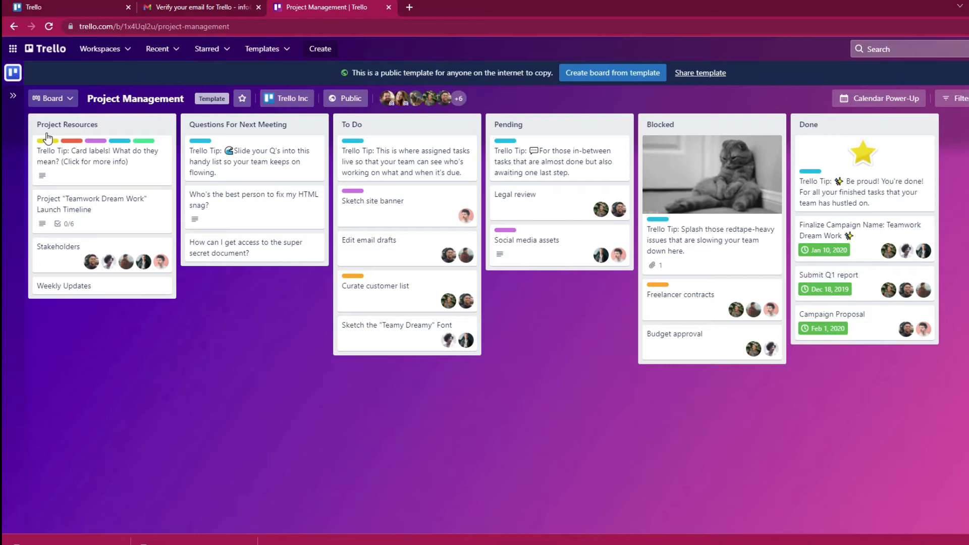
- Open the Kanban Template board with its about panel hidden, then return to Home
left_click(14, 26)
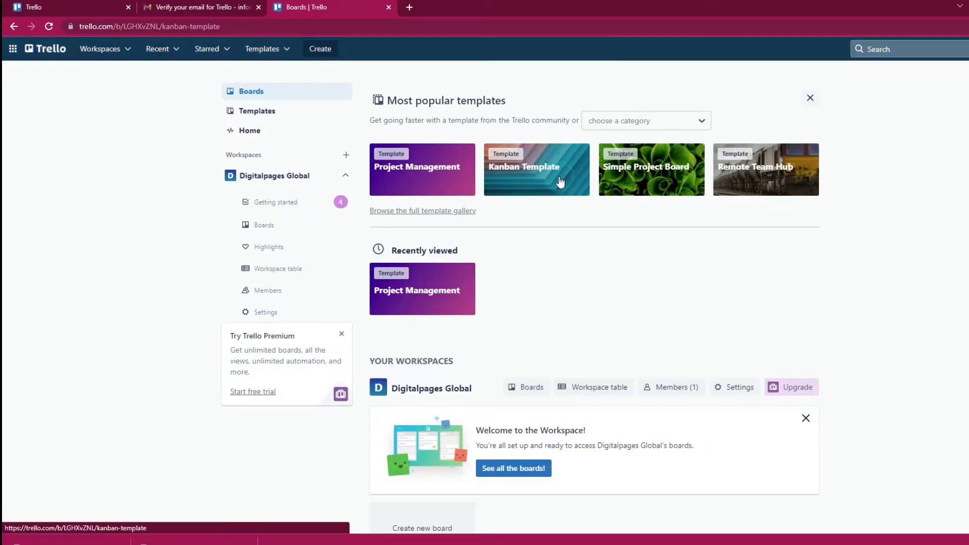
left_click(561, 182)
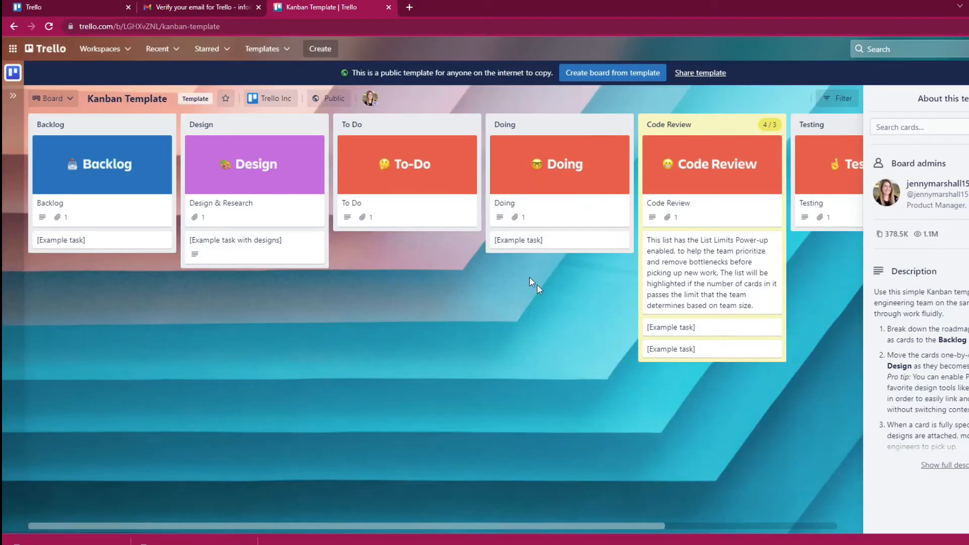
left_click(968, 98)
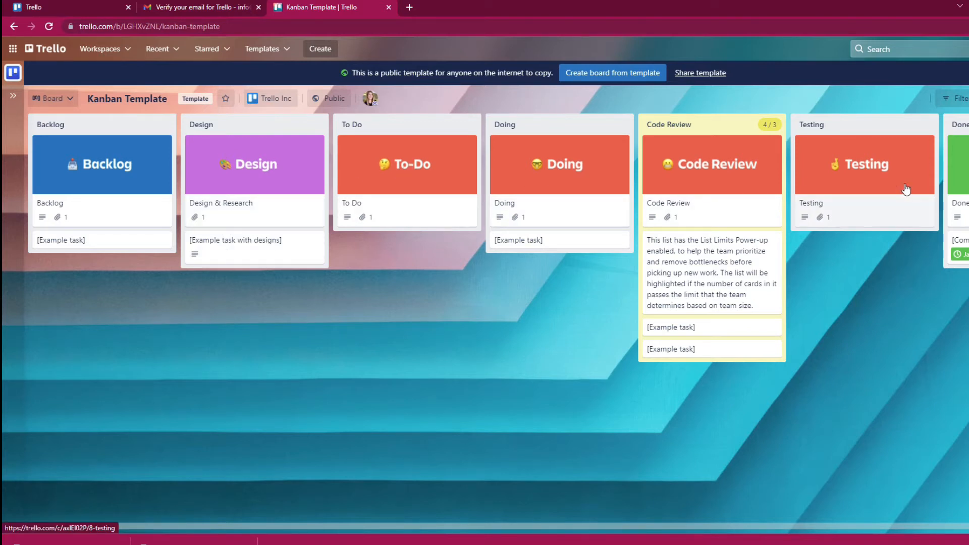
left_click(15, 27)
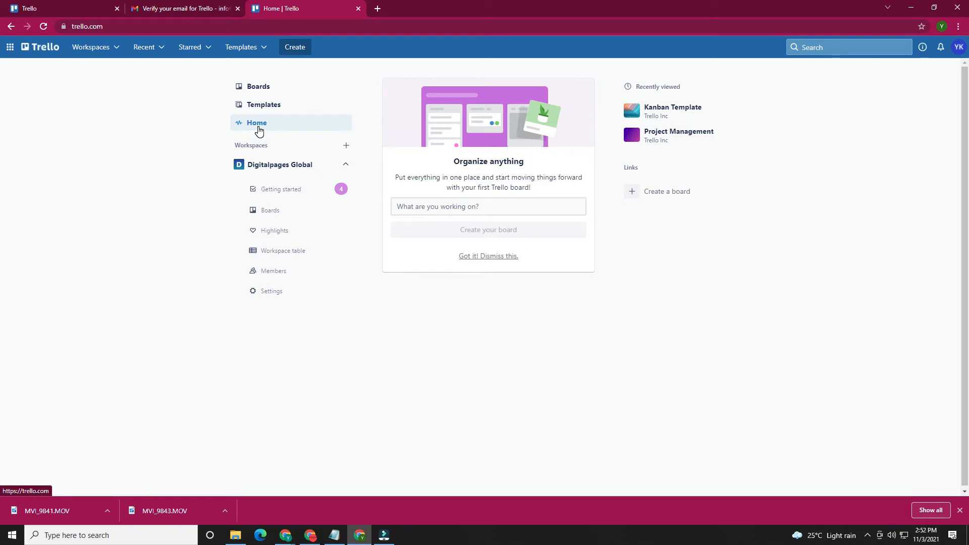
- Create a new board named 'Training and Youtube' with To Do, Doing and Done lists
left_click(458, 204)
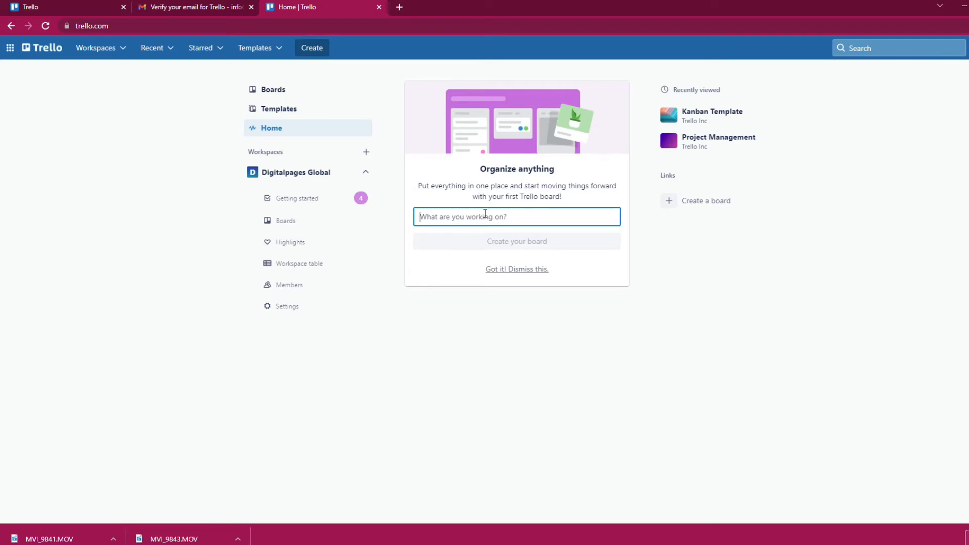
type("Training and Youtub")
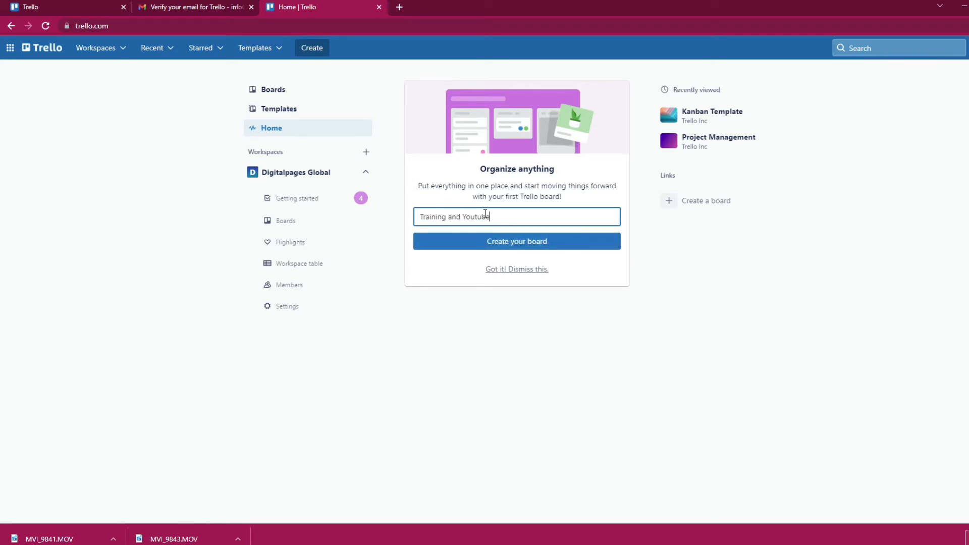
type("e")
left_click(510, 244)
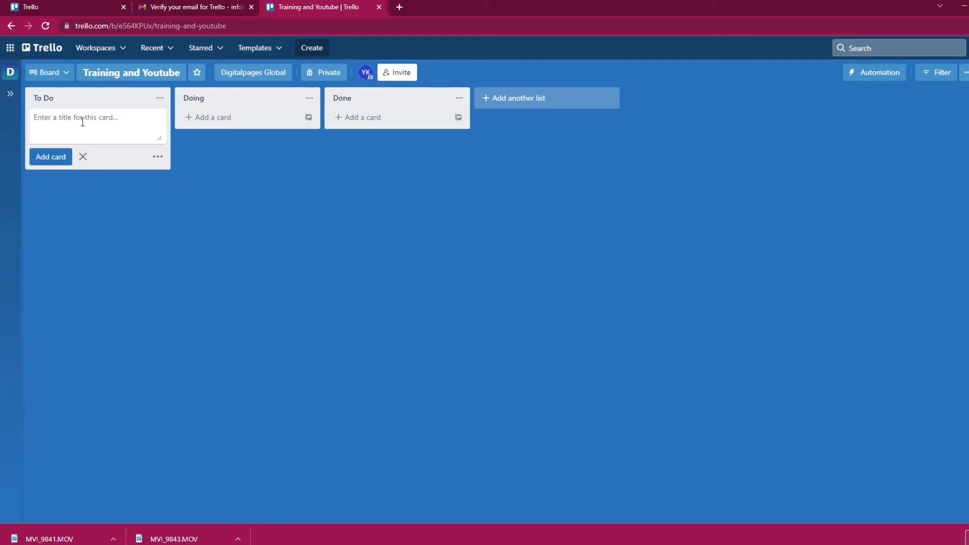
- Add a 'Create a video on Trello' card to To Do and open its details
type("Create a nideo on Trello")
left_click(48, 156)
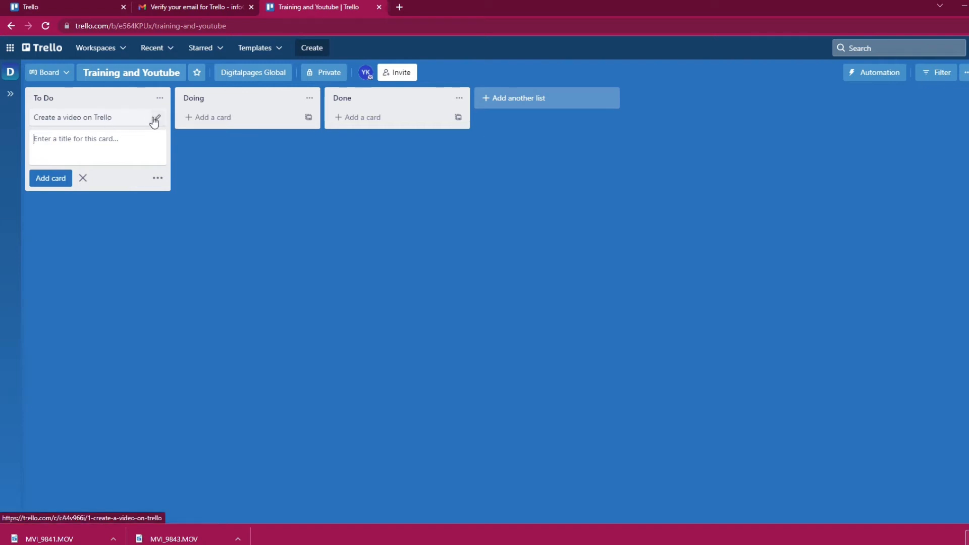
left_click(112, 117)
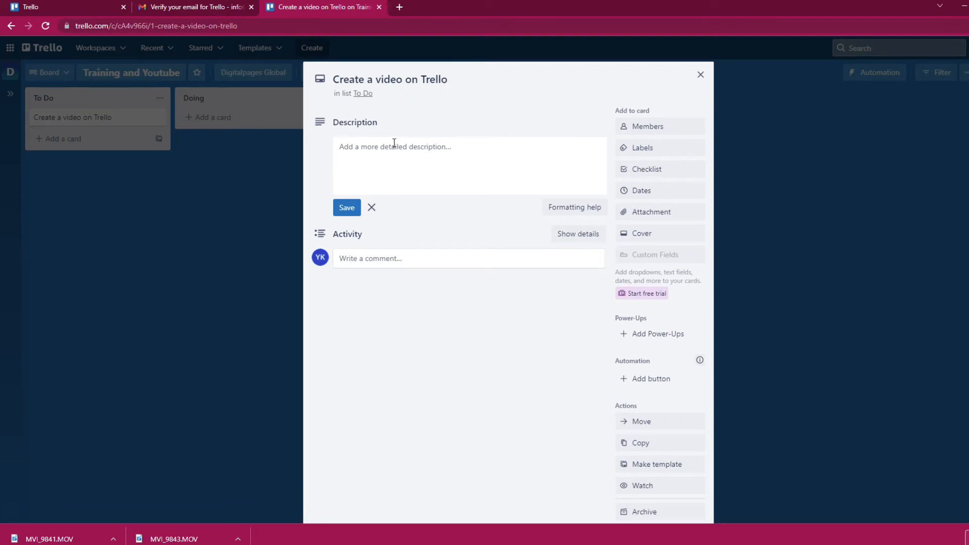
- Retitle the card 'Create a video about Trello for youtube'
left_click(410, 80)
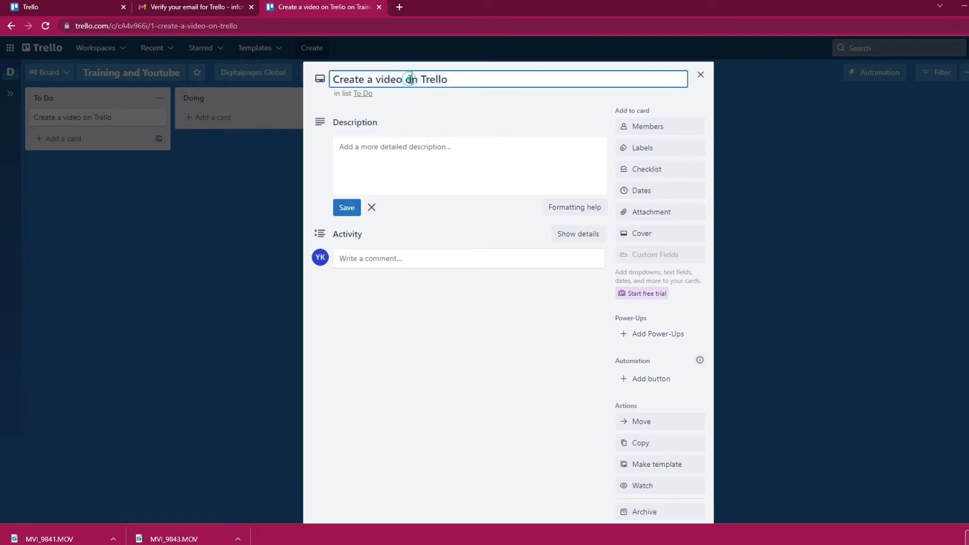
double_click(410, 79)
type("about")
left_click(475, 79)
type("for youtube")
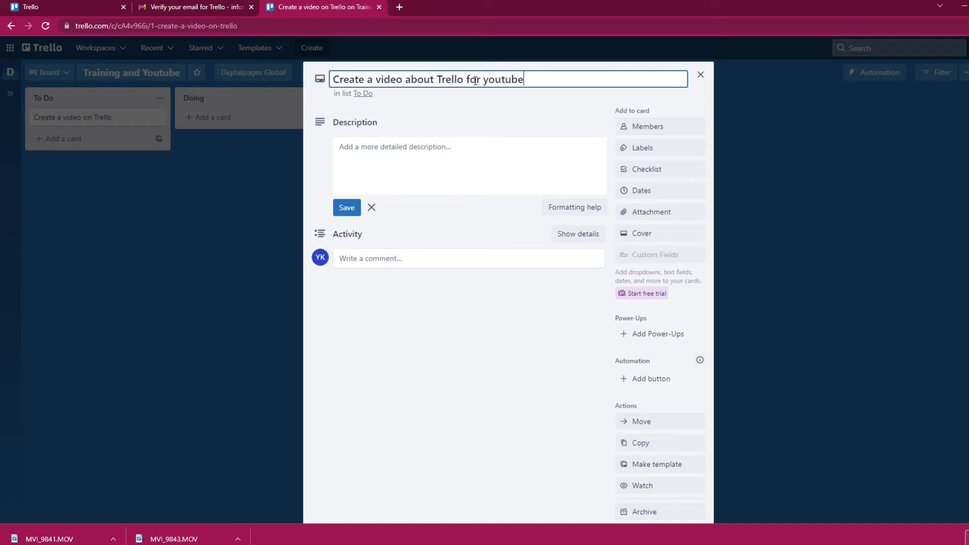
- Save a three-line description: introduction, creating a board in trello, end message
left_click(366, 155)
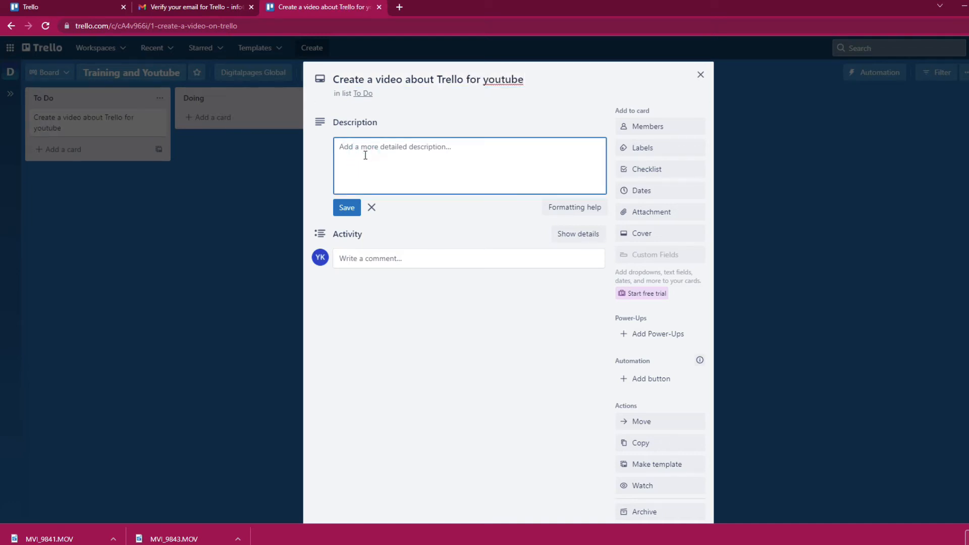
type("Introduction about telloello")
key("Return")
type("Create a board in tre")
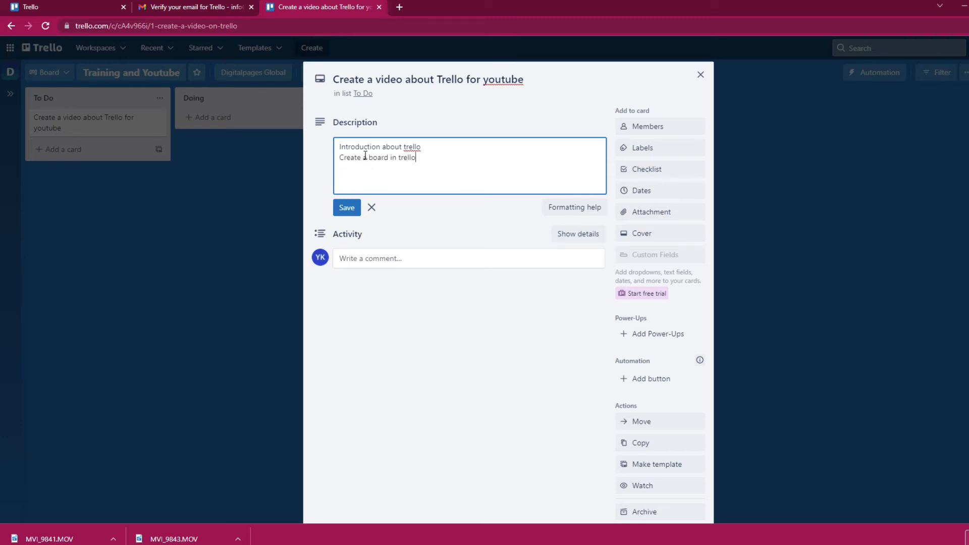
type("llo")
key("Return")
type("End message for the video")
left_click(347, 207)
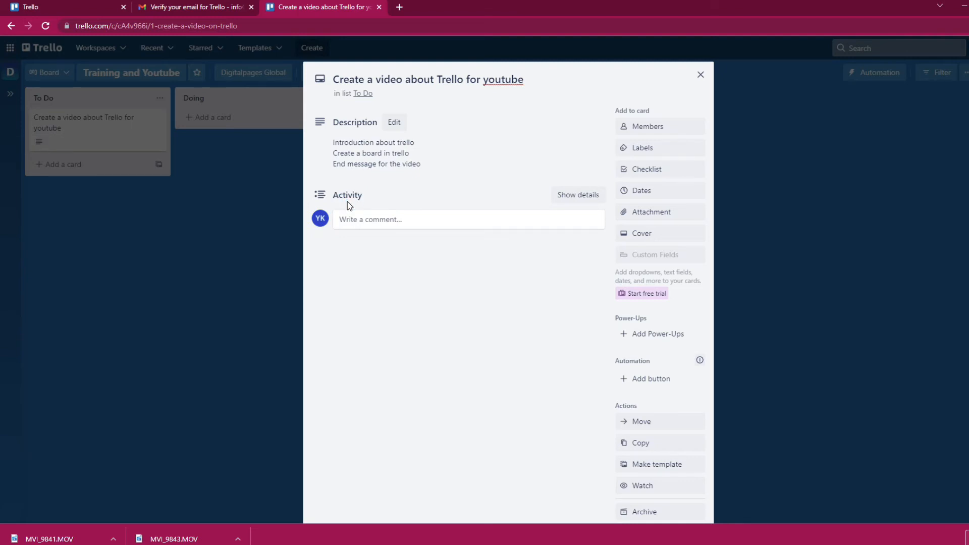
- Invite a new person by e-mail as a card member, then close the card
left_click(657, 129)
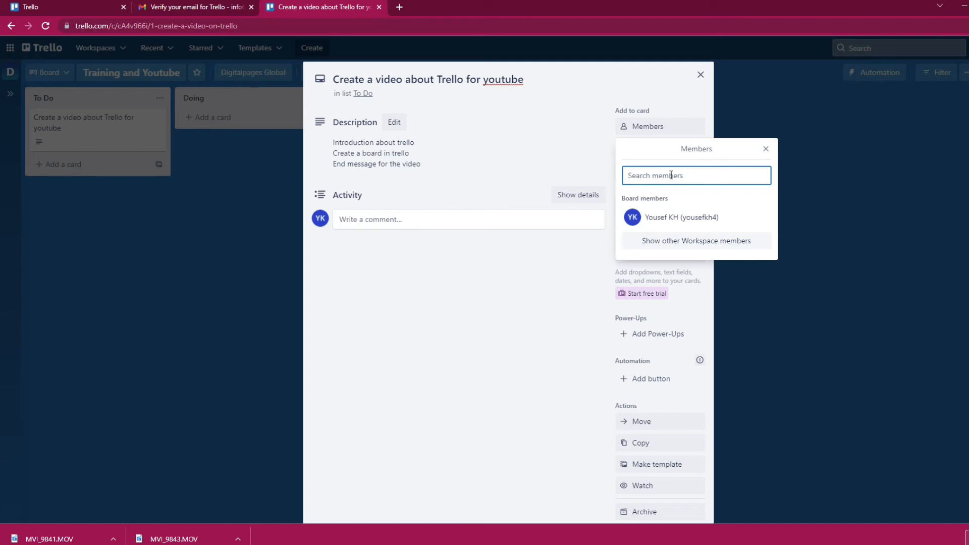
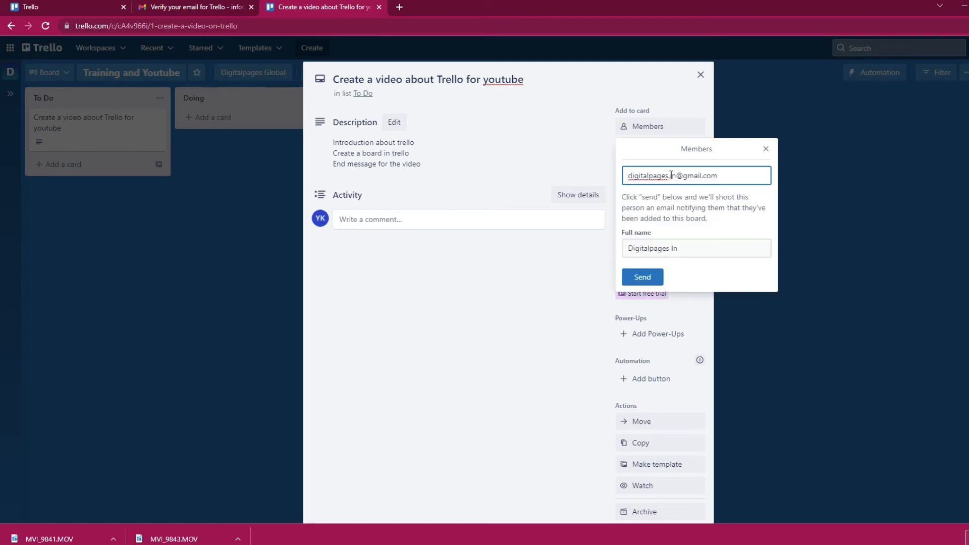
left_click(655, 279)
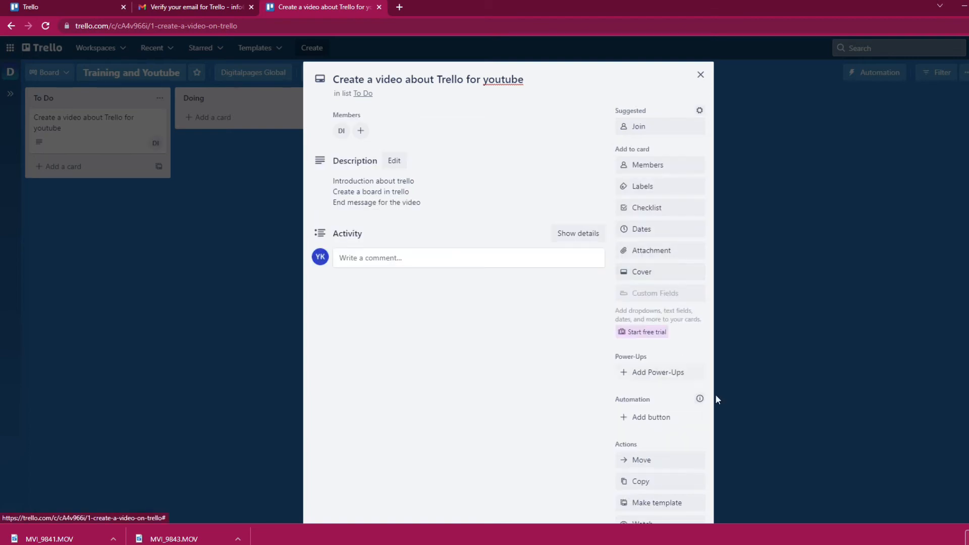
left_click(657, 171)
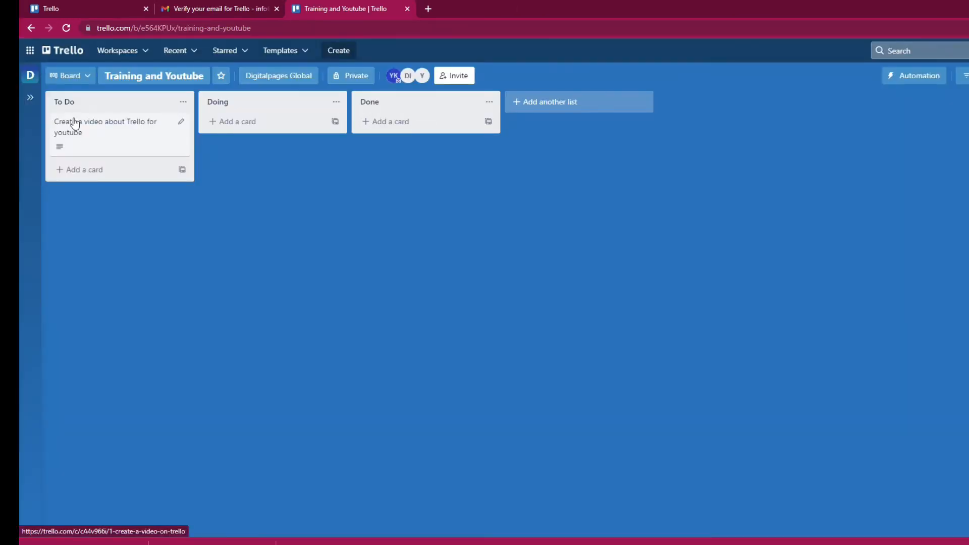
- Reopen the video card, tag it with the red label, and bring up its Dates settings
left_click(120, 133)
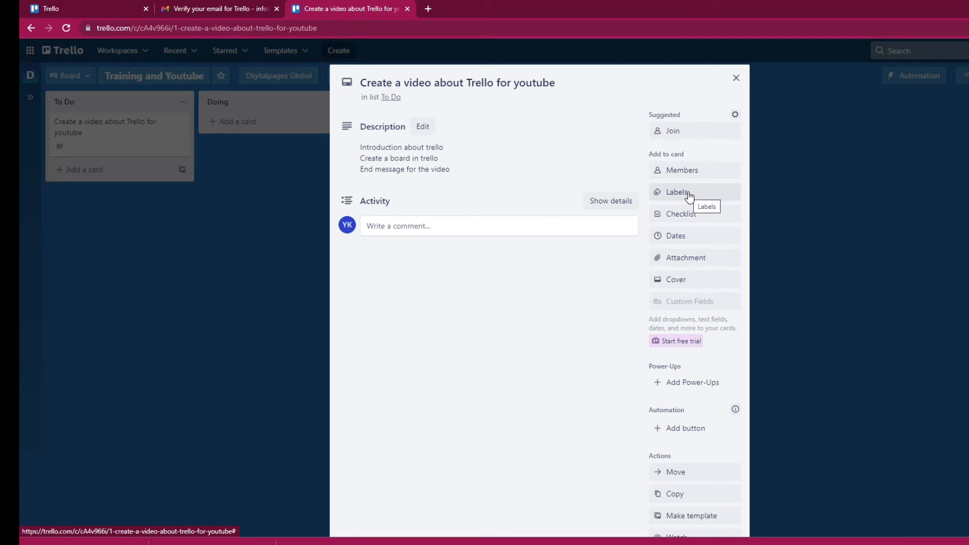
left_click(690, 197)
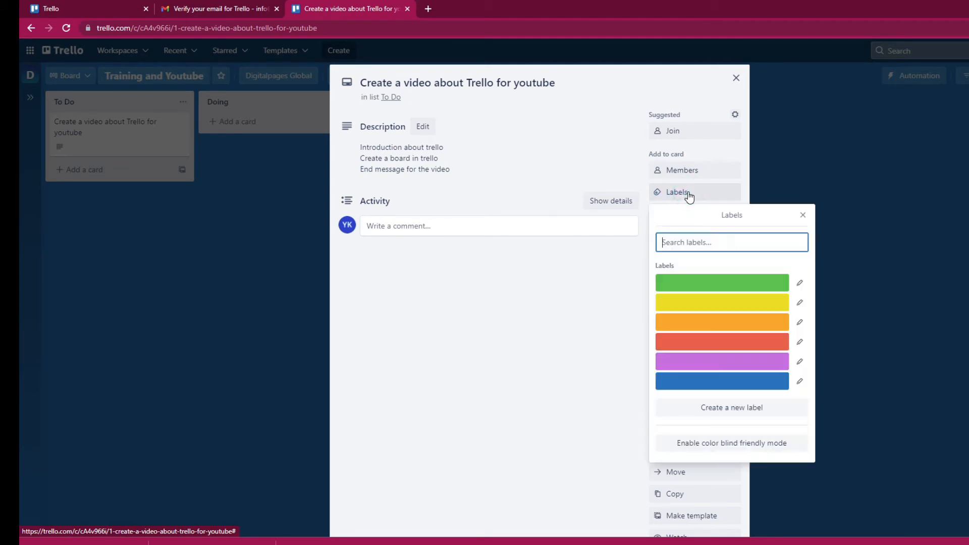
left_click(722, 349)
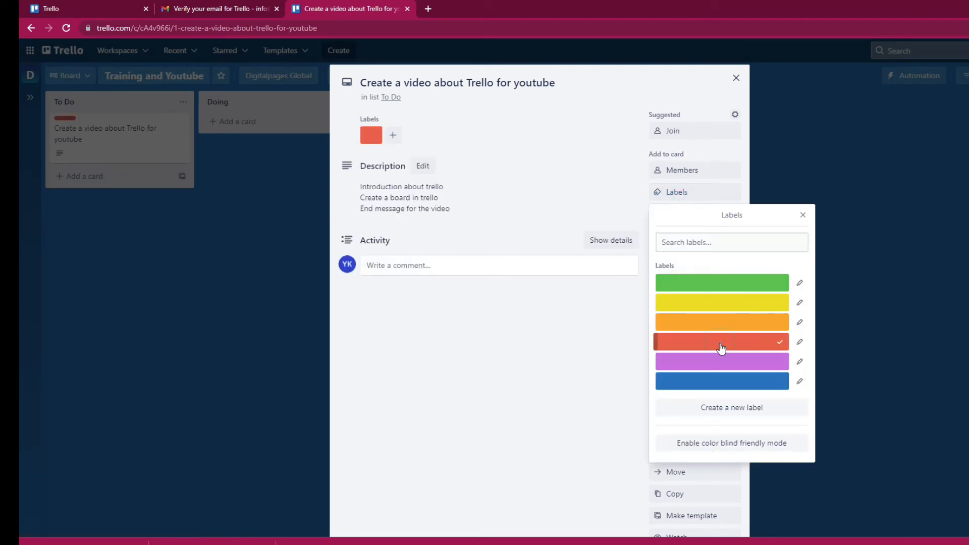
left_click(803, 215)
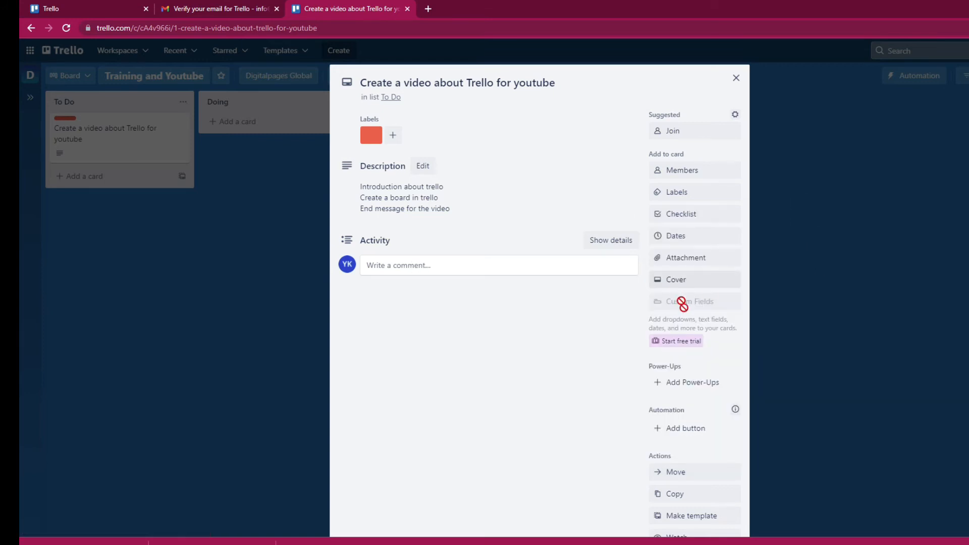
left_click(694, 237)
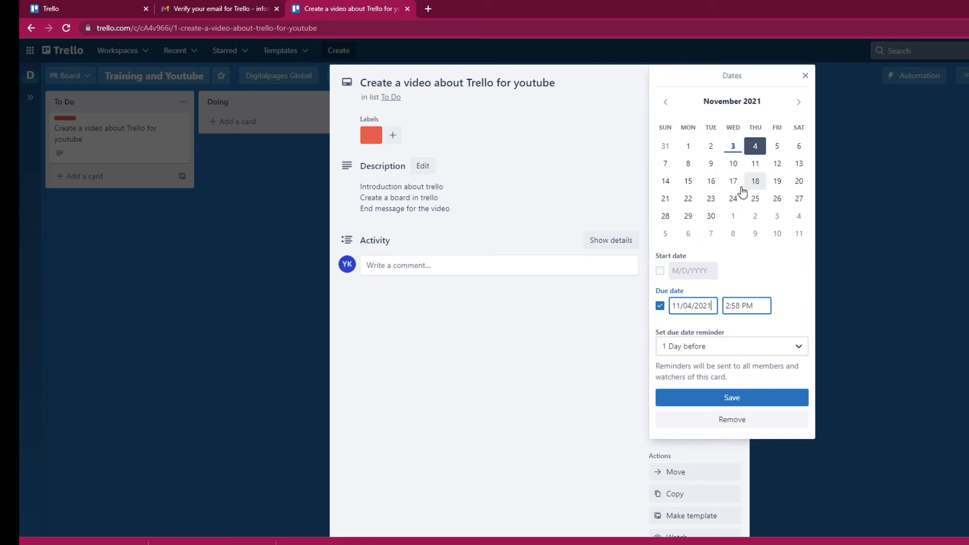
- Set and save the card's due date to November 16 at 2:58 PM
left_click(711, 183)
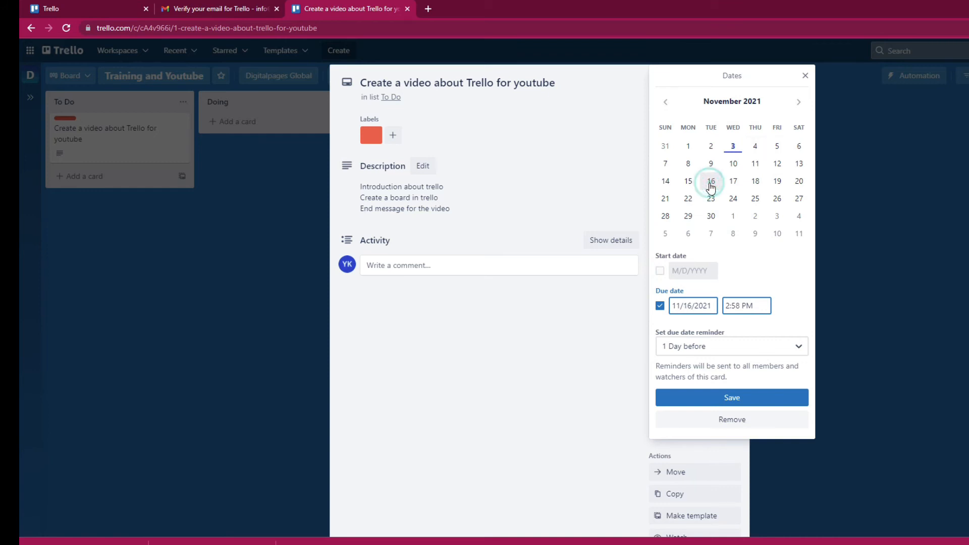
left_click(760, 399)
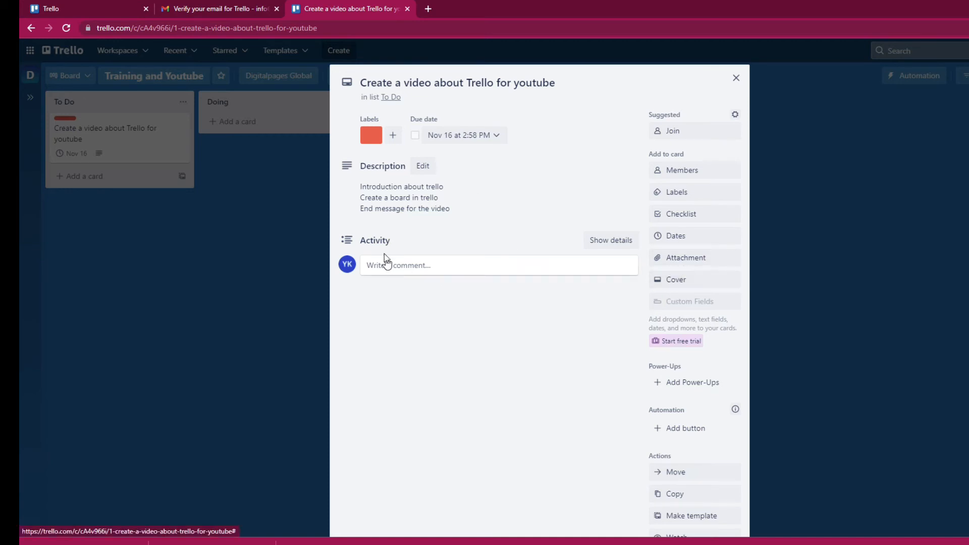
left_click(411, 267)
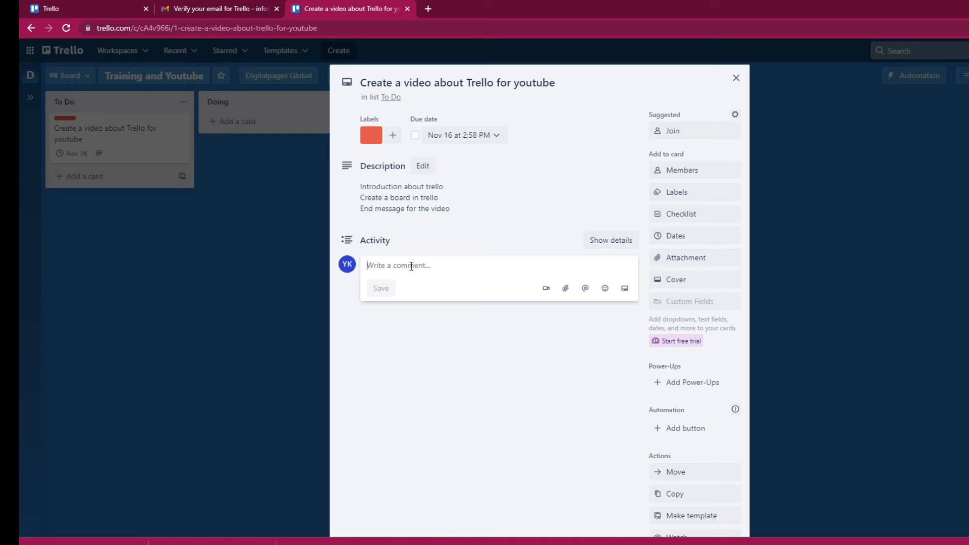
- Post a comment mentioning the board member: 'keep the content ready'
type("@you")
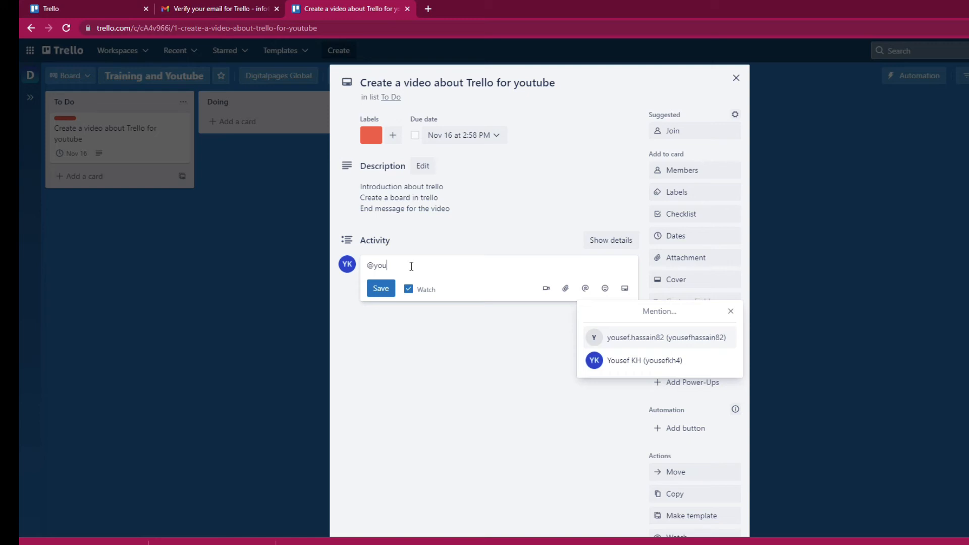
left_click(623, 338)
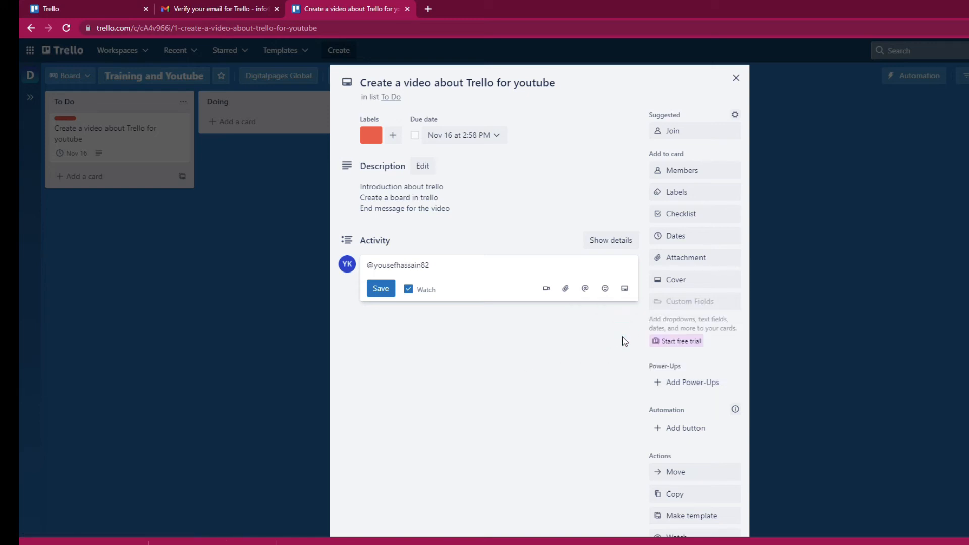
type("keep the content ready")
left_click(382, 289)
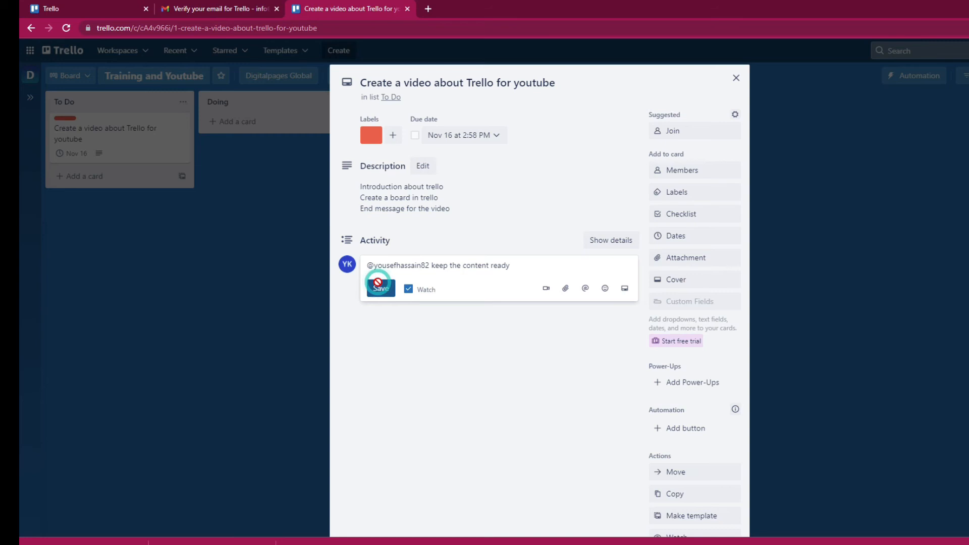
left_click(689, 384)
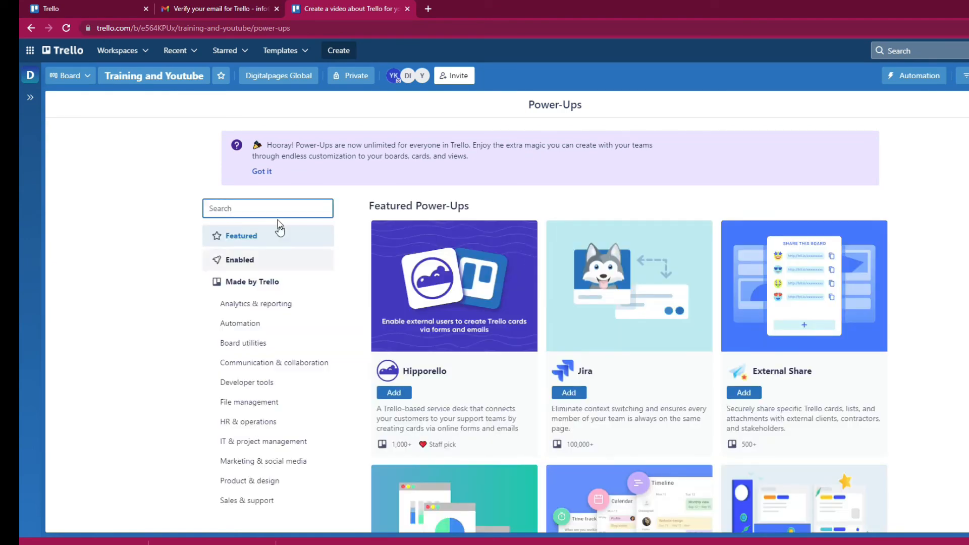
- Search Power-Ups for 'calen' and read the Calendar Power-Up's details page
type("ca")
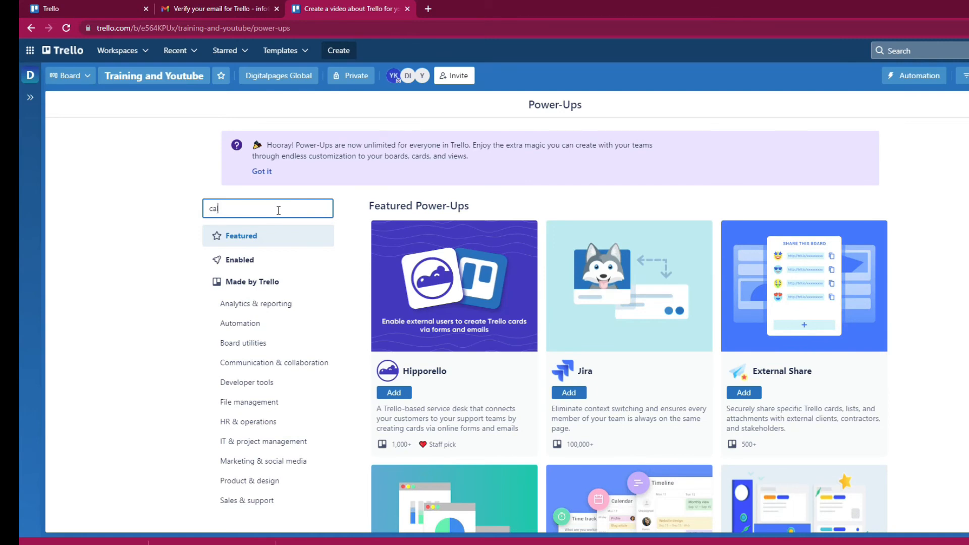
type("len")
left_click(411, 222)
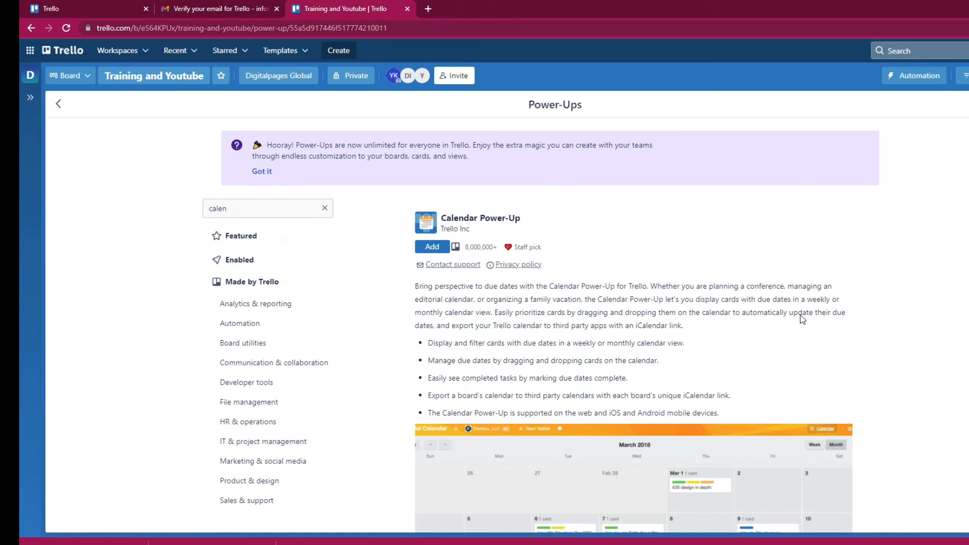
scroll(803, 320, "down", 13)
scroll(792, 304, "up", 11)
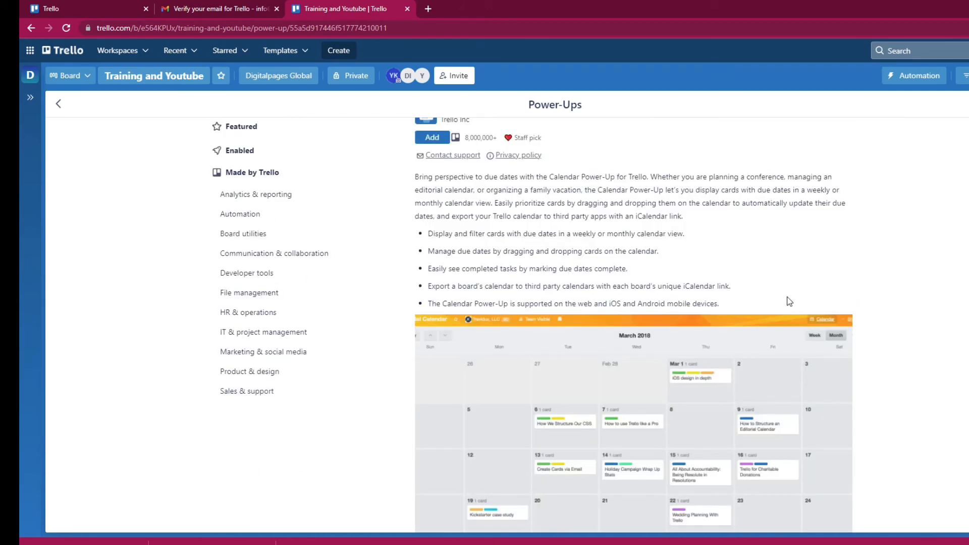
scroll(638, 172, "down", 3)
scroll(640, 173, "down", 2)
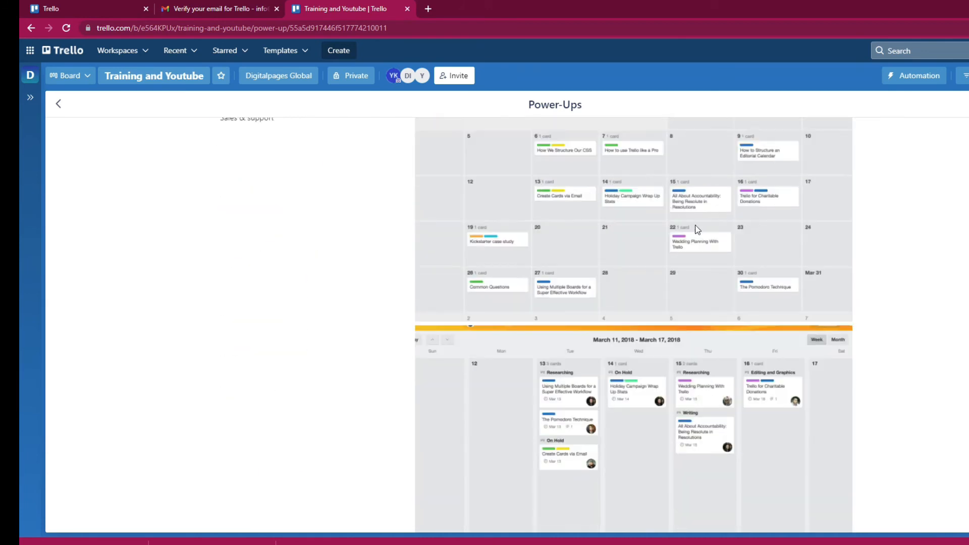
scroll(695, 232, "up", 3)
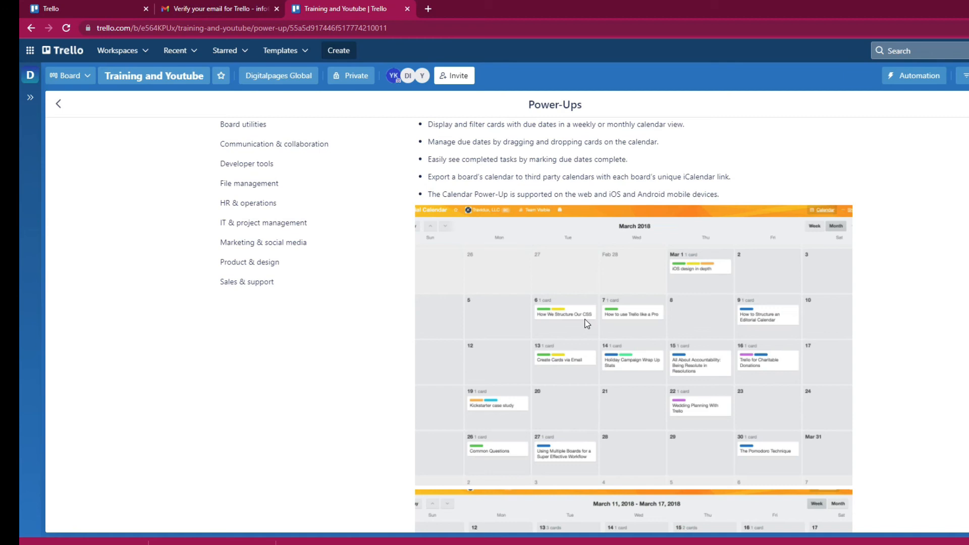
scroll(581, 316, "up", 5)
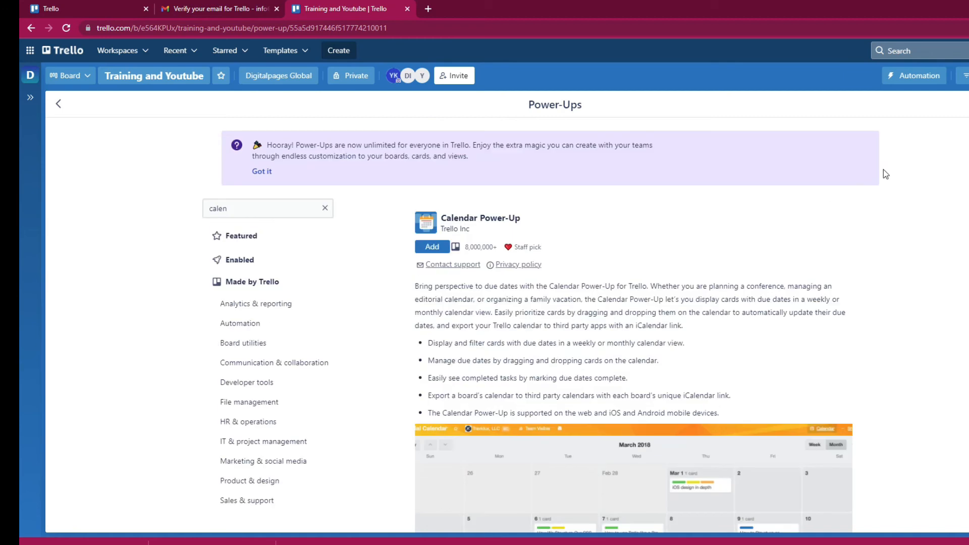
- Leave the Power-Ups page and close the card to get back to the board
left_click(968, 104)
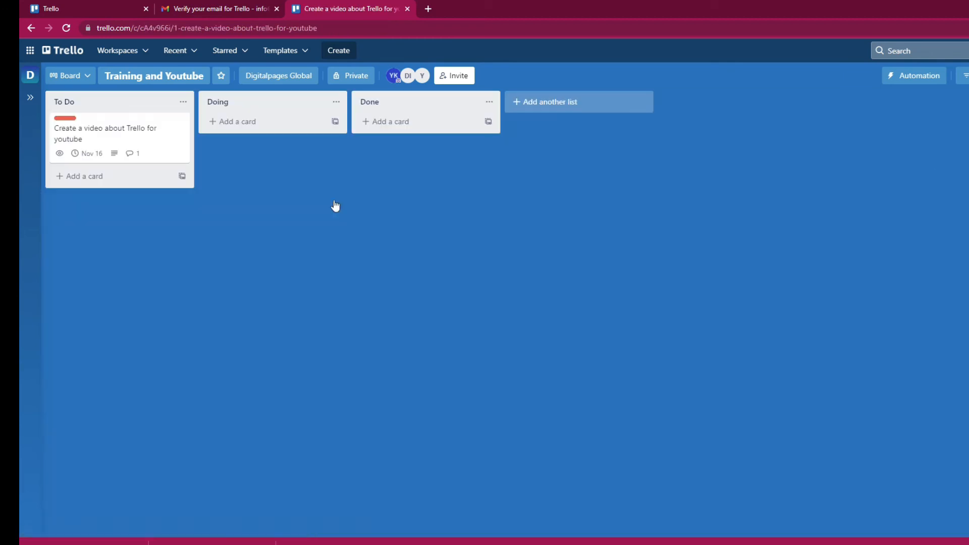
scroll(515, 223, "down", 2)
scroll(516, 224, "up", 3)
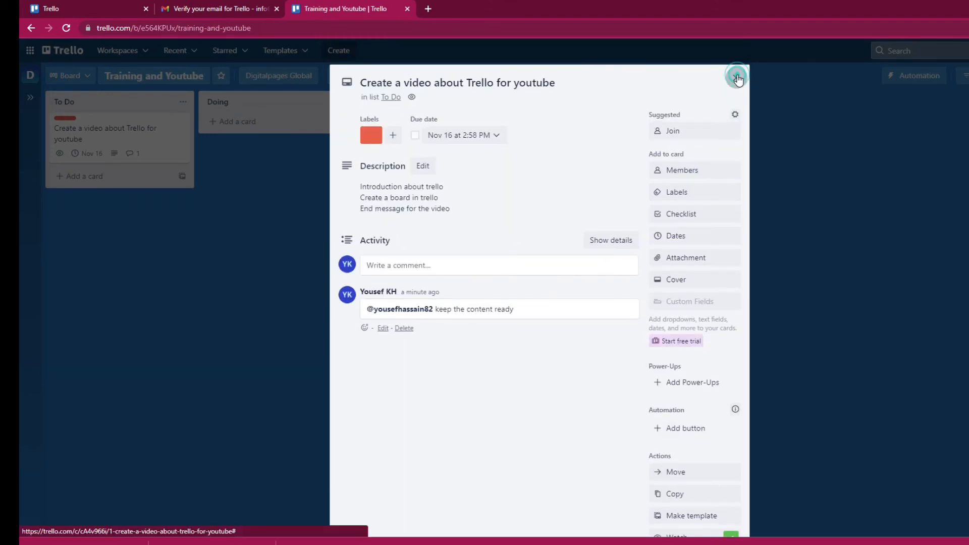
left_click(736, 77)
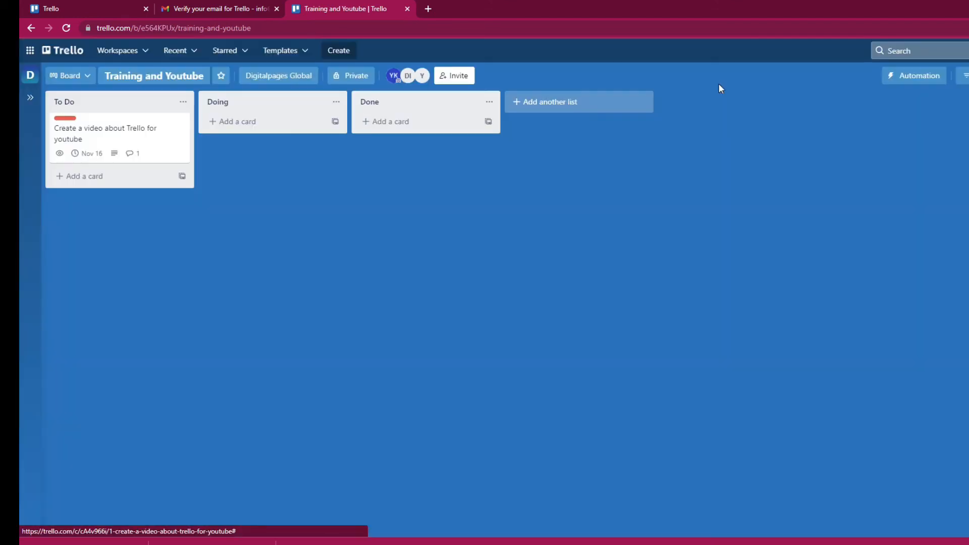
left_click(86, 176)
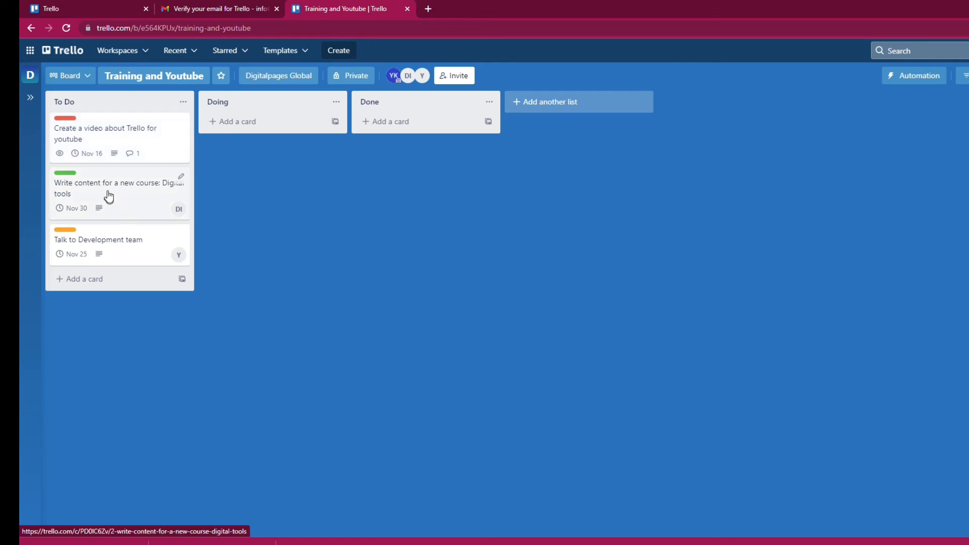
- Move 'Write content for a new course' to Doing and 'Talk to Development team' to Done
left_click_drag(107, 187, 264, 158)
left_click_drag(112, 189, 237, 189)
left_click_drag(303, 194, 448, 145)
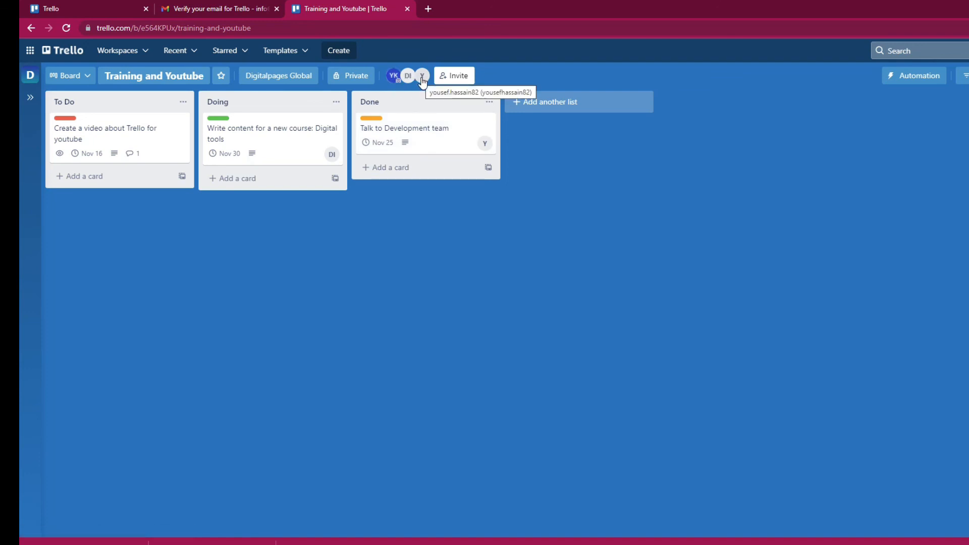
- Create a new list named IDEAS on the board
left_click(543, 103)
type("IDEAS")
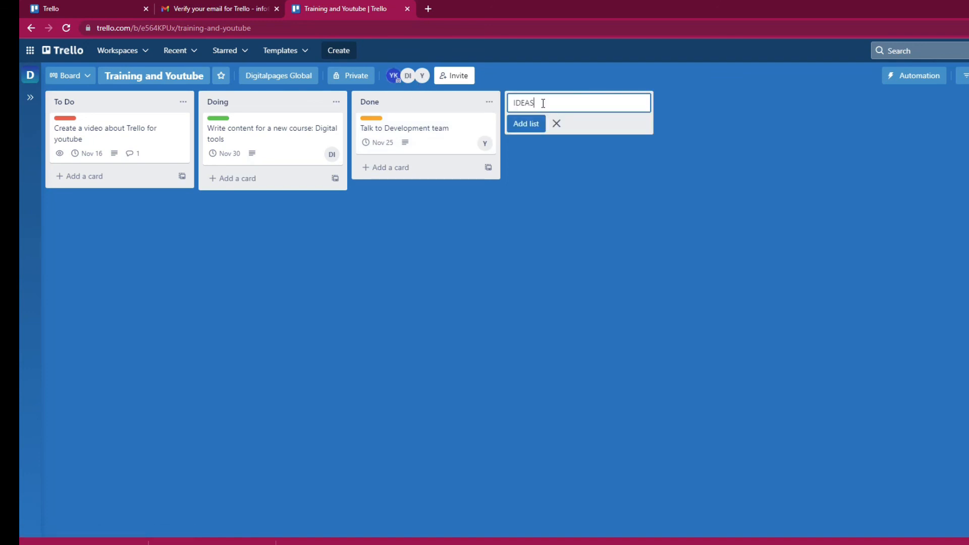
left_click(523, 132)
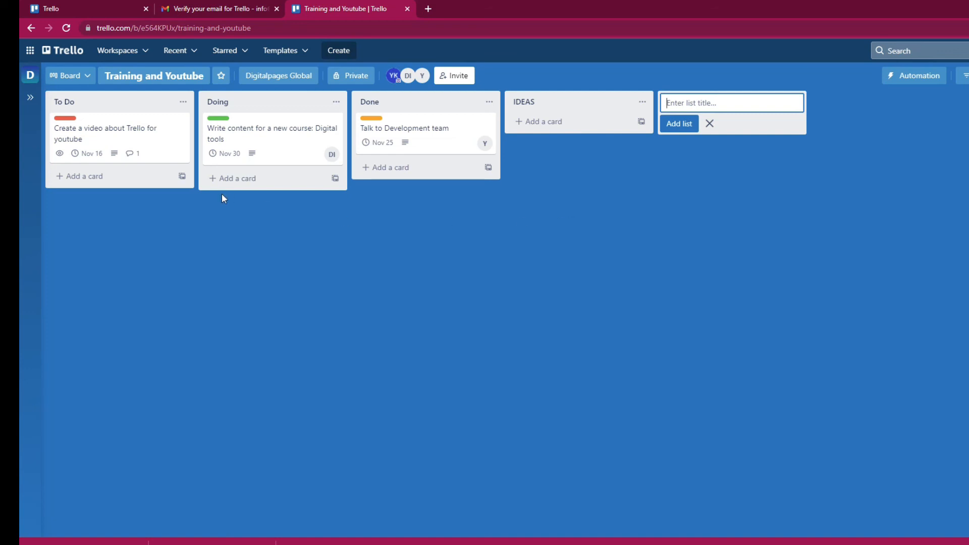
- Add the card 'Conduct a webinar on Automation' to the IDEAS list
left_click(548, 122)
left_click(541, 130)
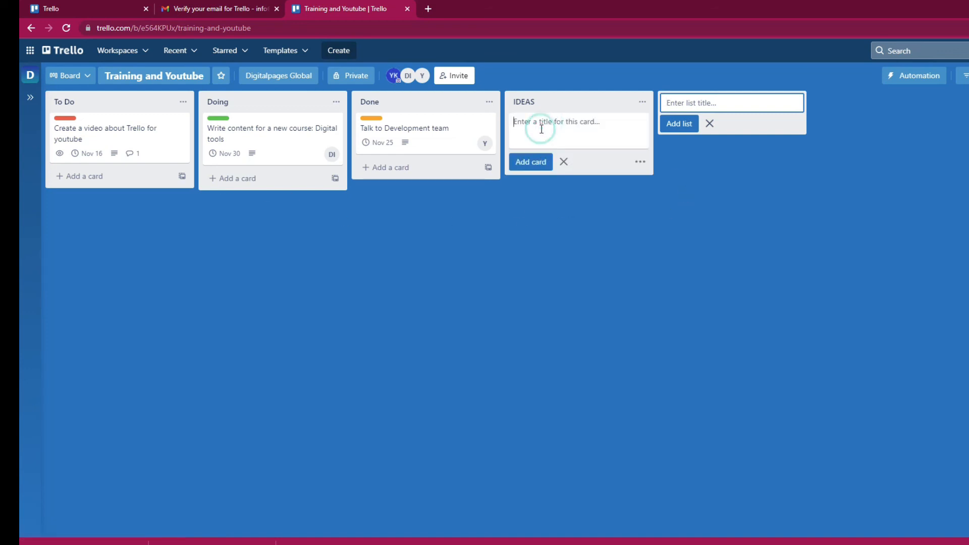
type("COnd")
type("onduct a webinar on")
type(" Automation")
left_click(543, 163)
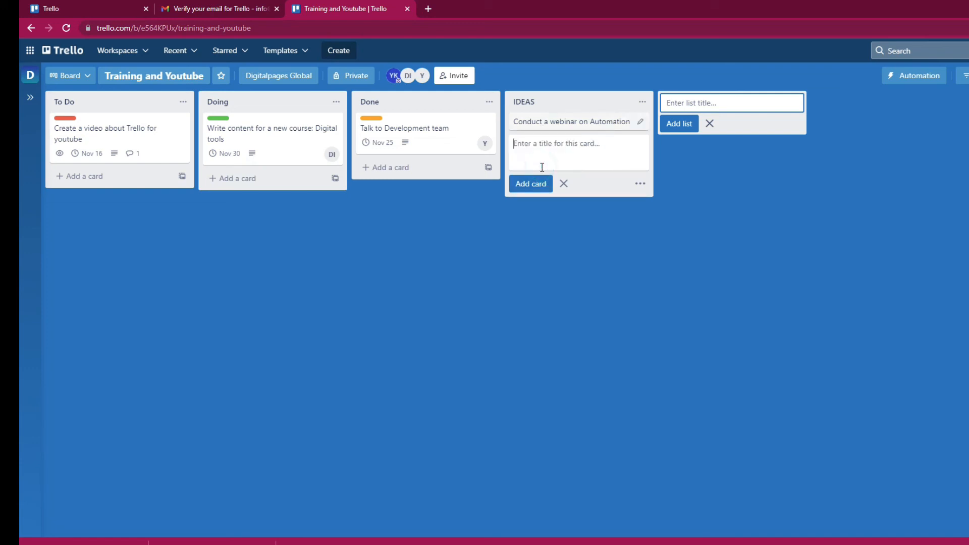
left_click(589, 239)
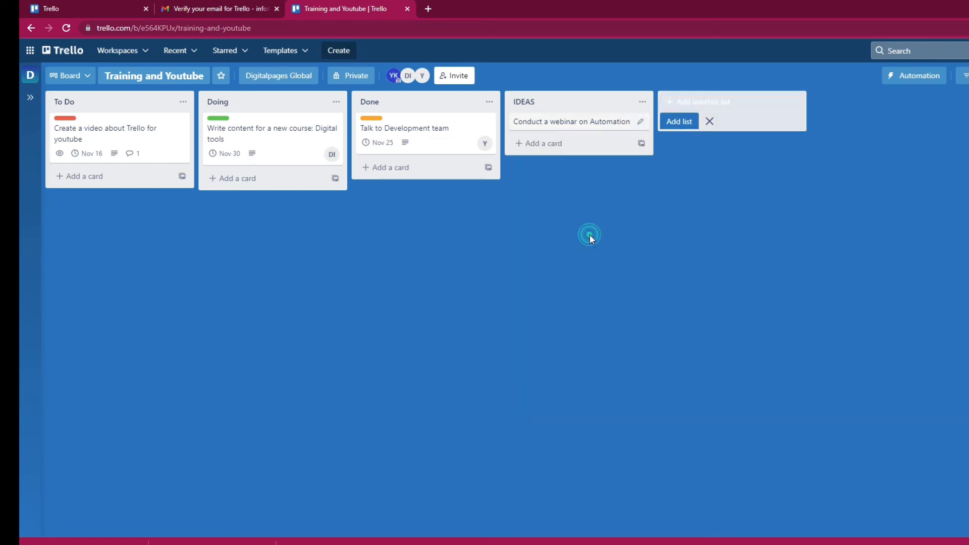